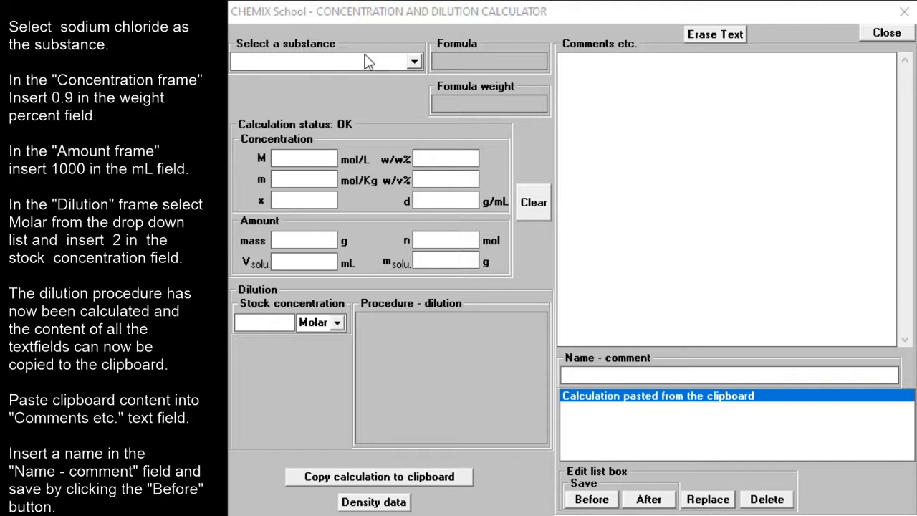
Choose sodium chloride (NaCl, formula weight 58.4425) from the substance list.
left_click(414, 63)
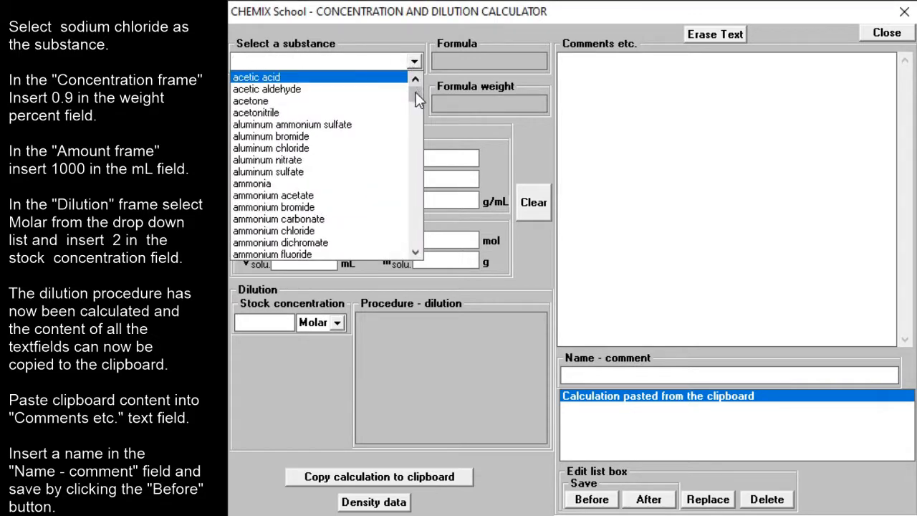
left_click_drag(416, 92, 416, 200)
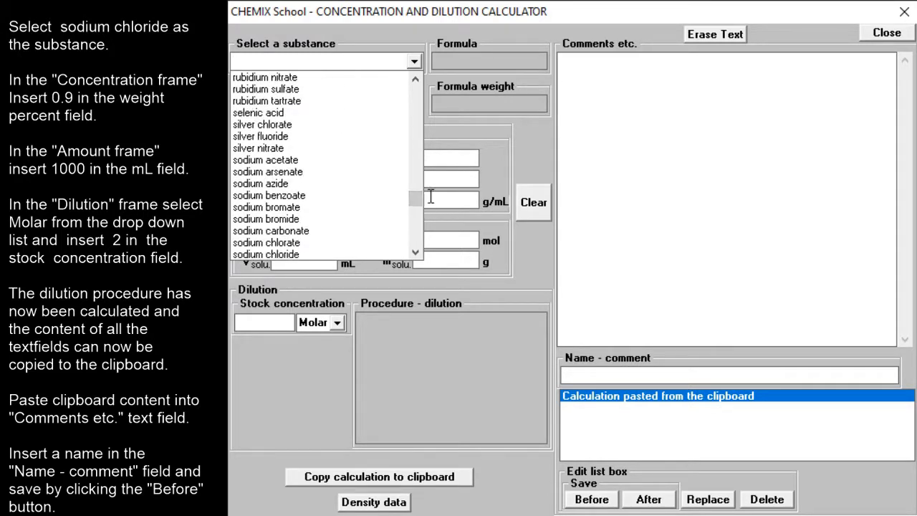
left_click_drag(415, 199, 415, 203)
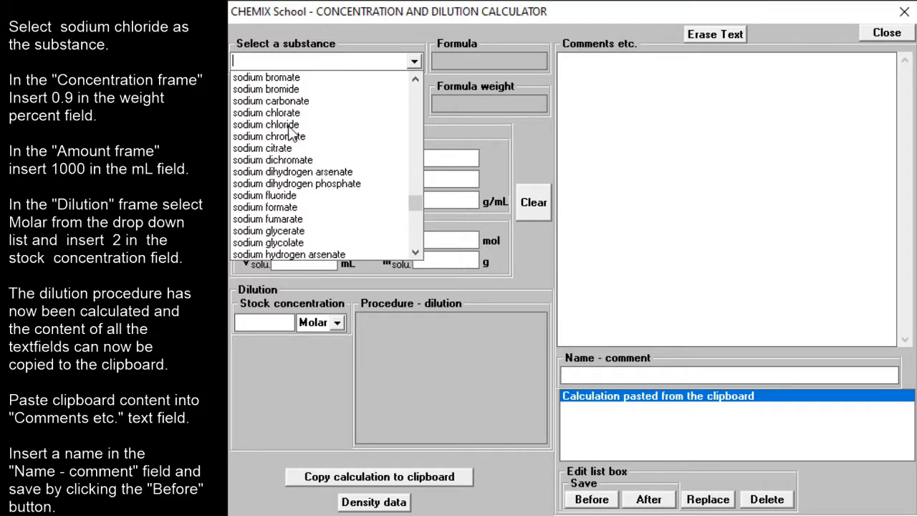
left_click(266, 124)
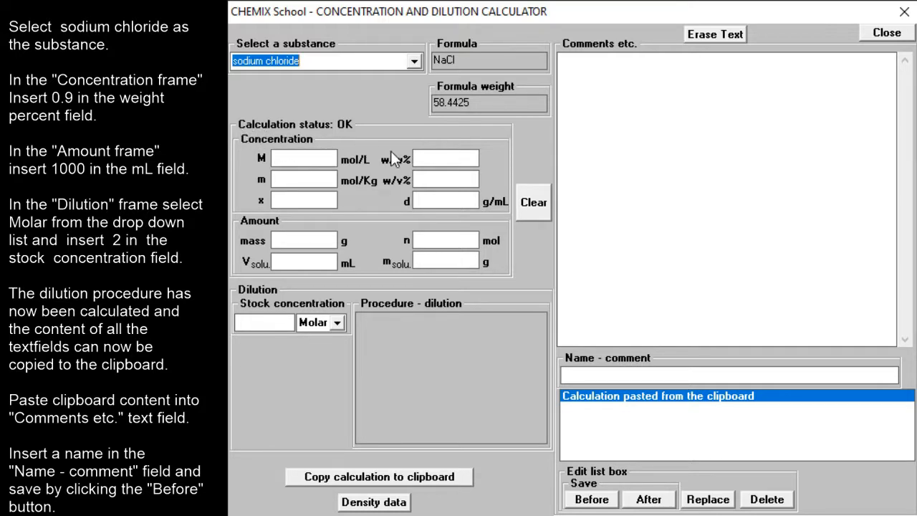
Enter 0.9 w/w% and 1000 mL solution volume, giving 0.154706 M and 9.04142 g NaCl.
left_click(445, 159)
type("0")
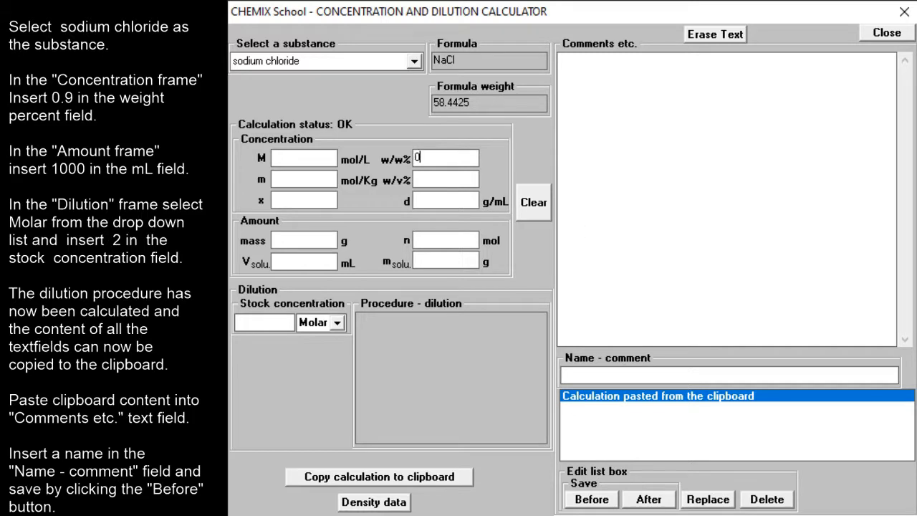
type(".9")
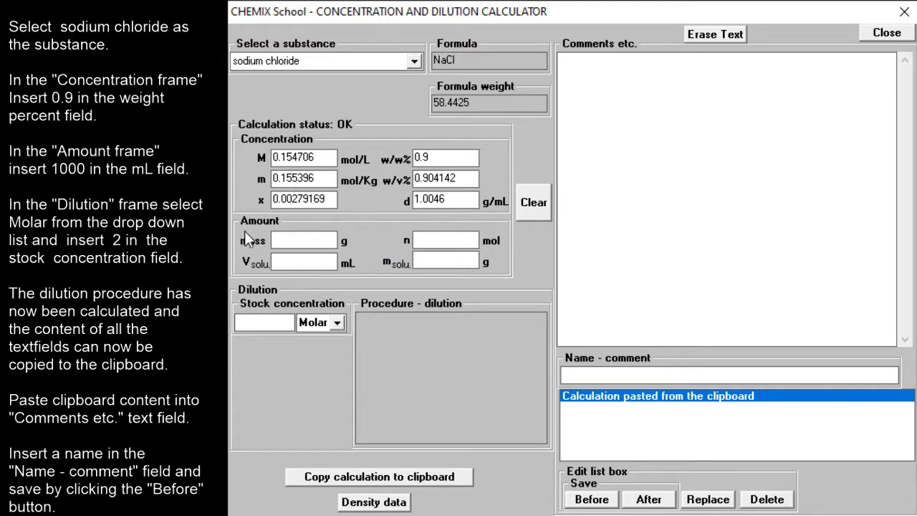
left_click(292, 264)
type("100")
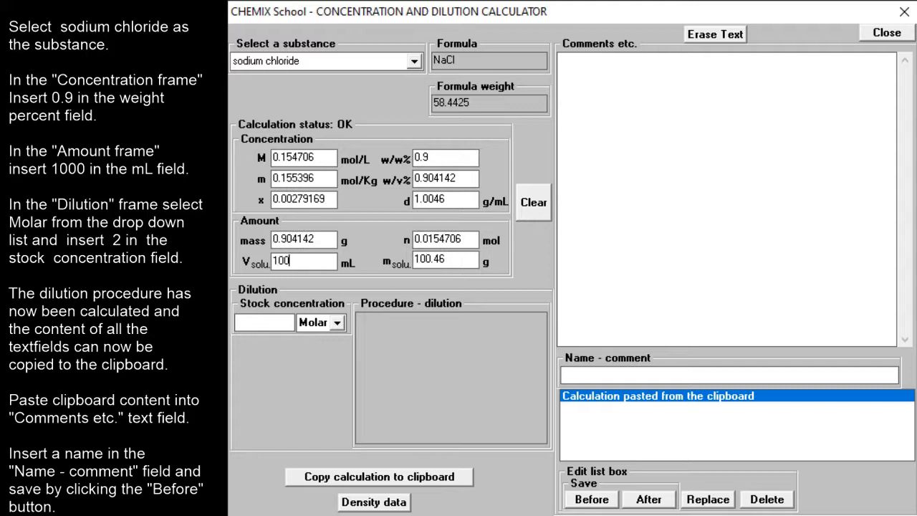
type("0")
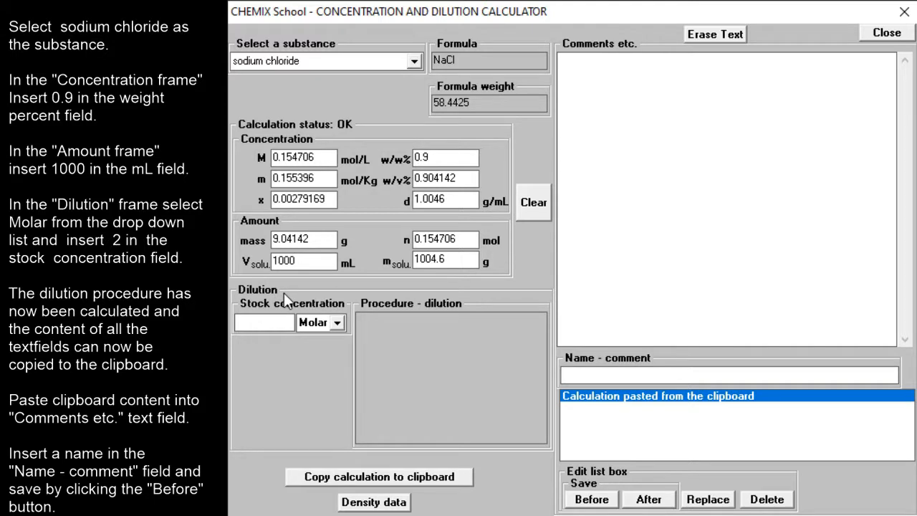
Set the stock concentration to 2 Molar so the dilution reports 77.3532 mL stock to 1000 mL.
left_click(265, 321)
type("2")
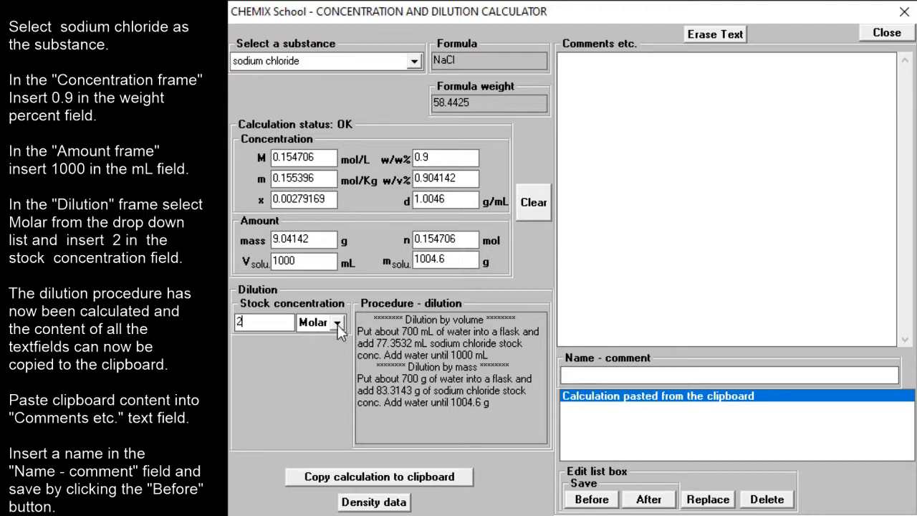
left_click(338, 324)
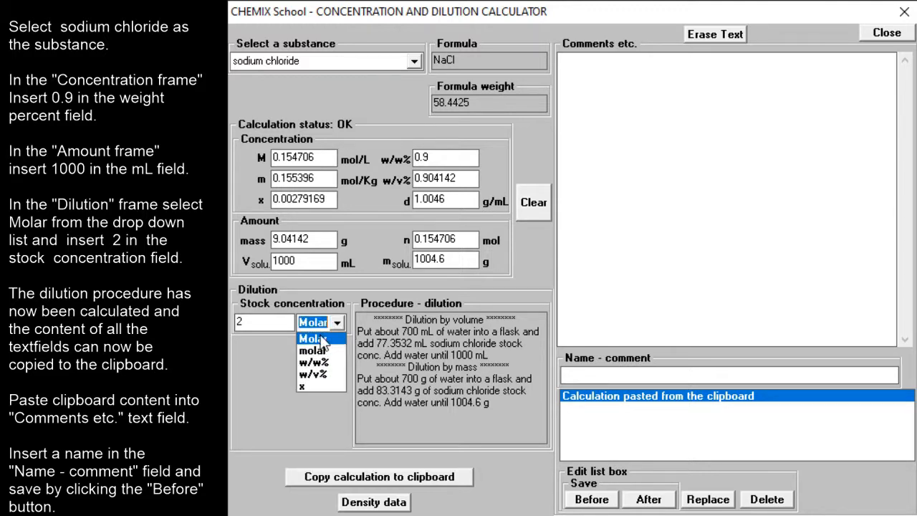
left_click(315, 339)
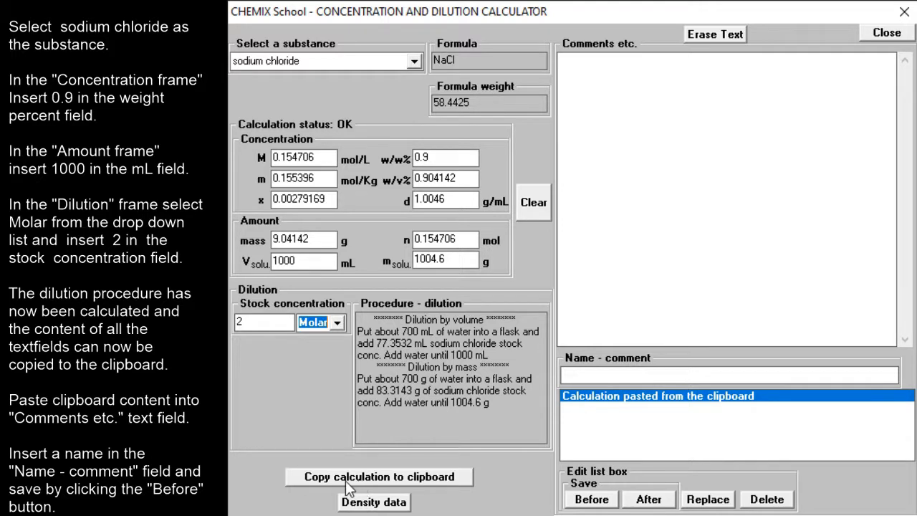
Copy the whole calculation to the clipboard and paste it into the comments area.
left_click(392, 479)
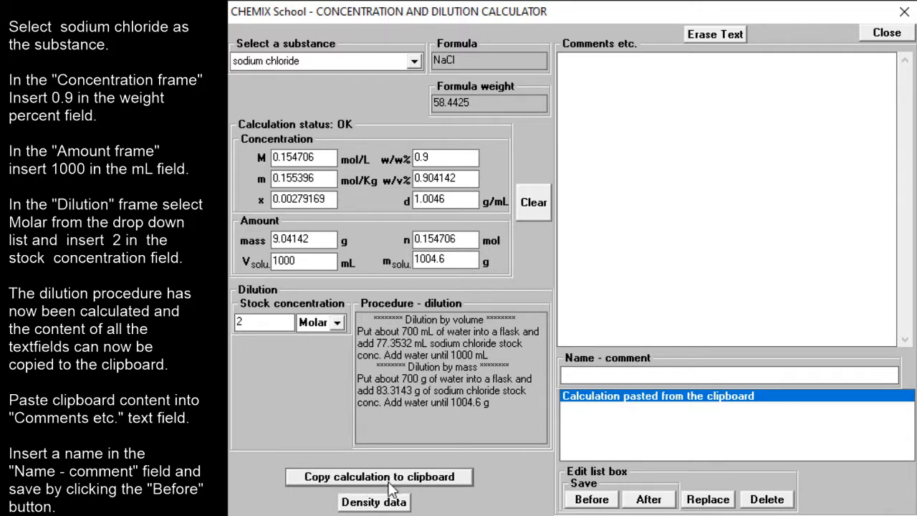
left_click(566, 75)
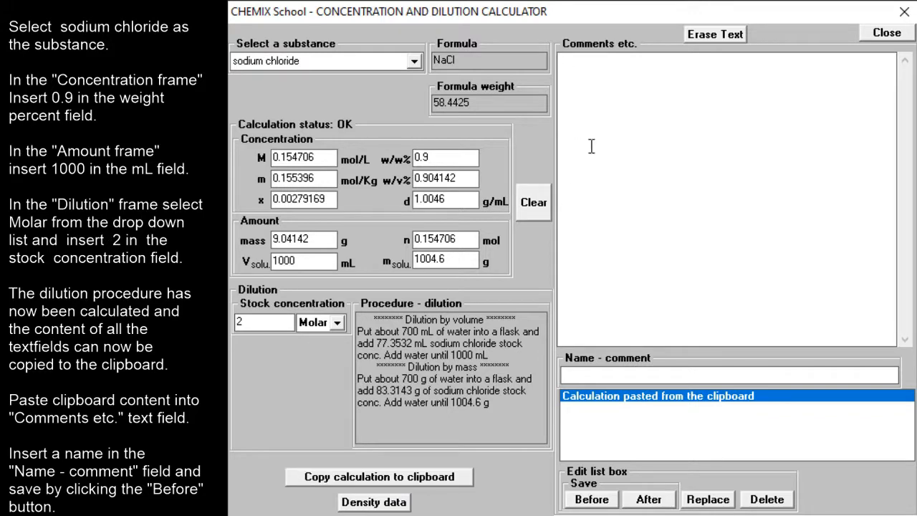
key("ctrl+v")
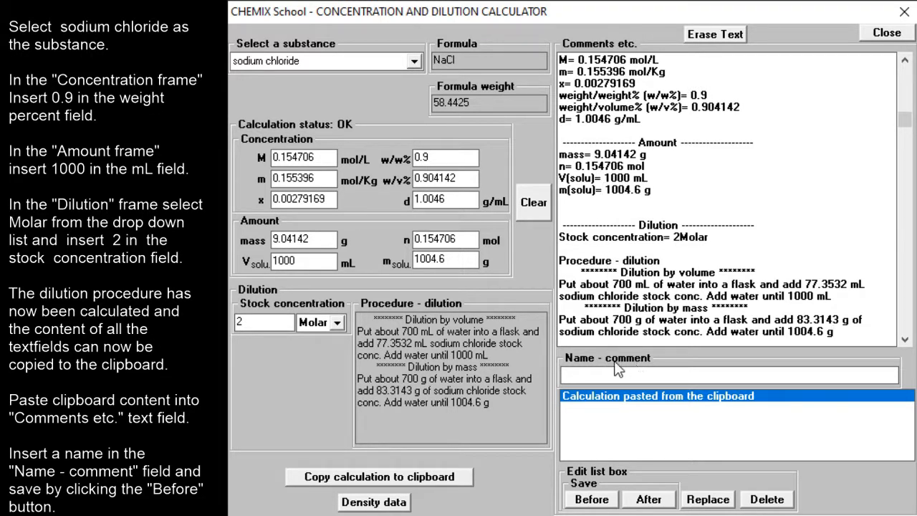
Name the comment '1L Saline solution by dilution'.
left_click(573, 374)
type("1")
type("L")
type(" Salin")
type("e solu")
type("tion ")
type("by ")
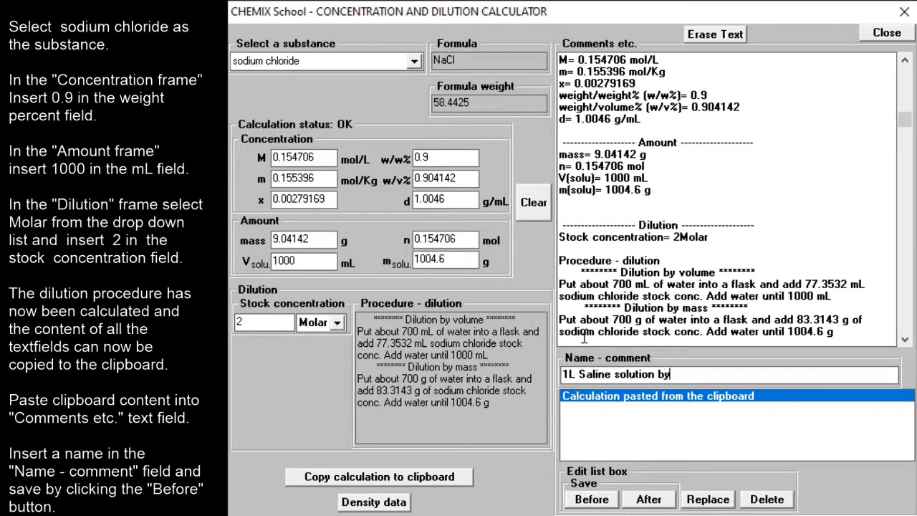
type("dil")
type("utio")
type("n")
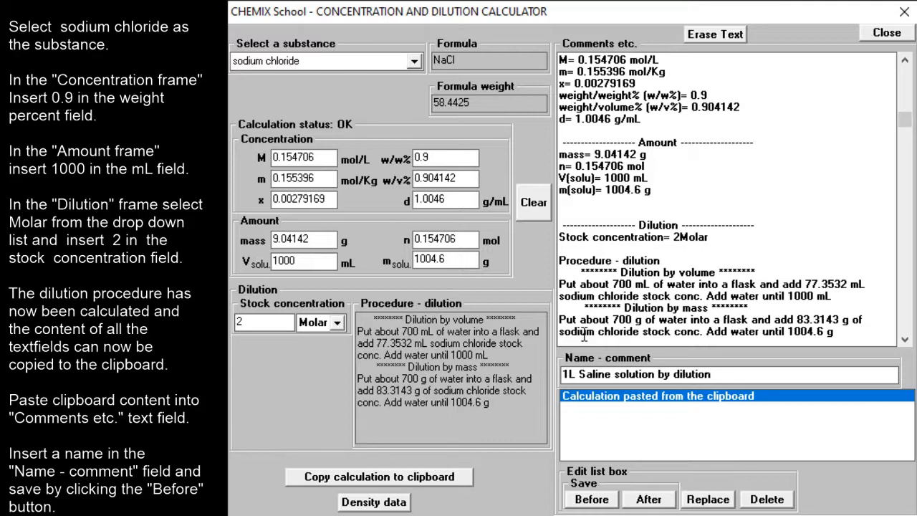